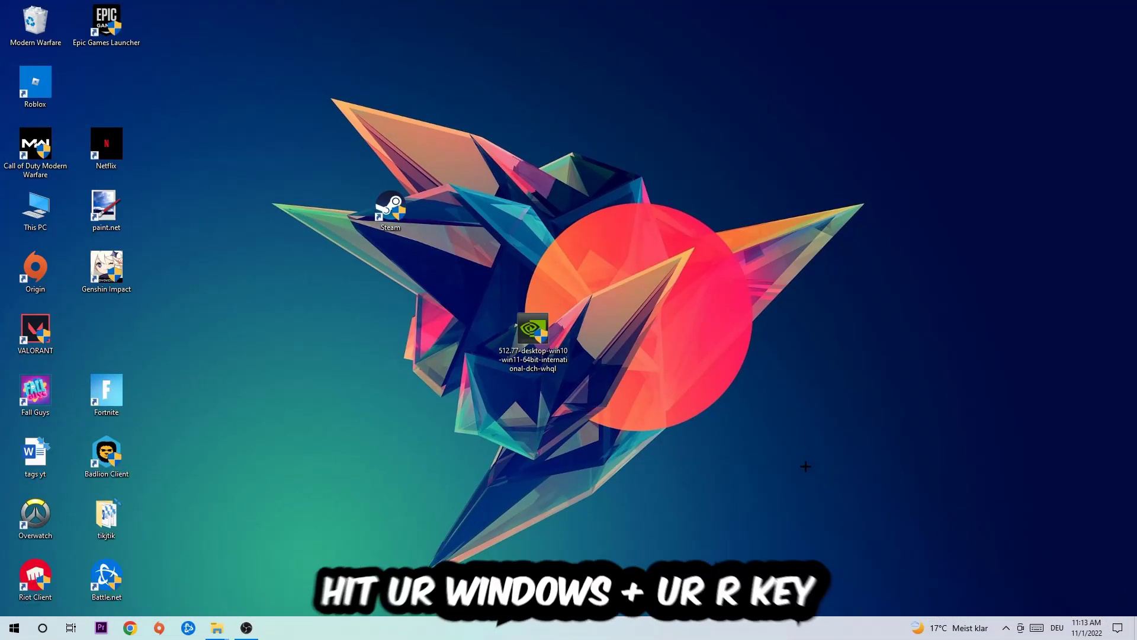
# Launch Command Prompt by running cmd from the Win+R Run dialog.
pyautogui.press('super+r')
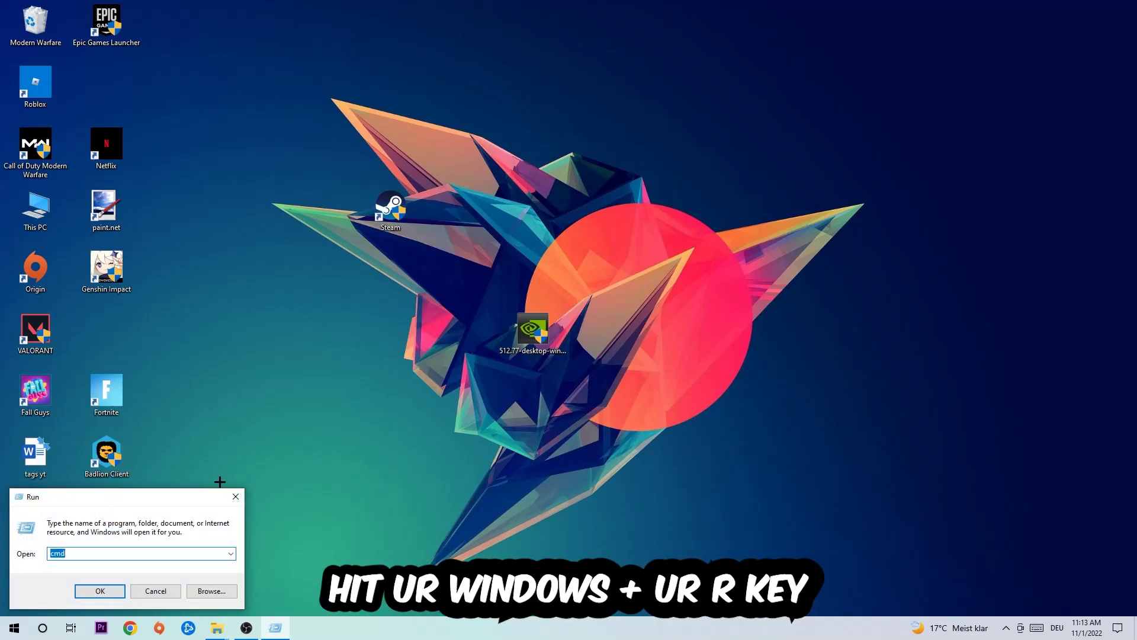
pyautogui.moveTo(179, 493); pyautogui.dragTo(432, 351)
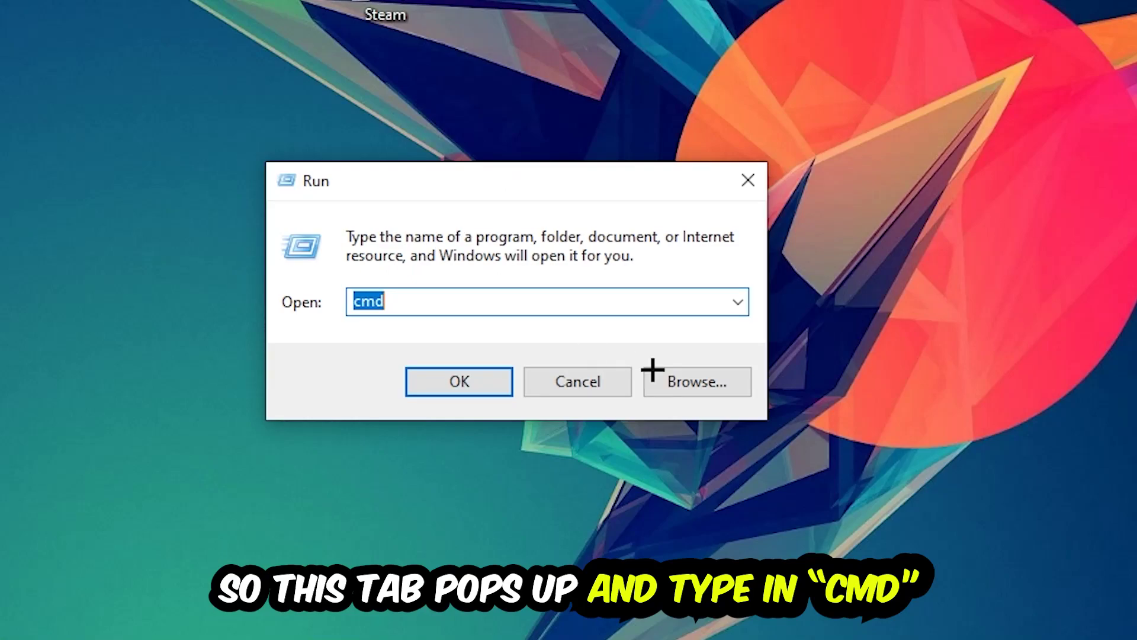
pyautogui.click(500, 378)
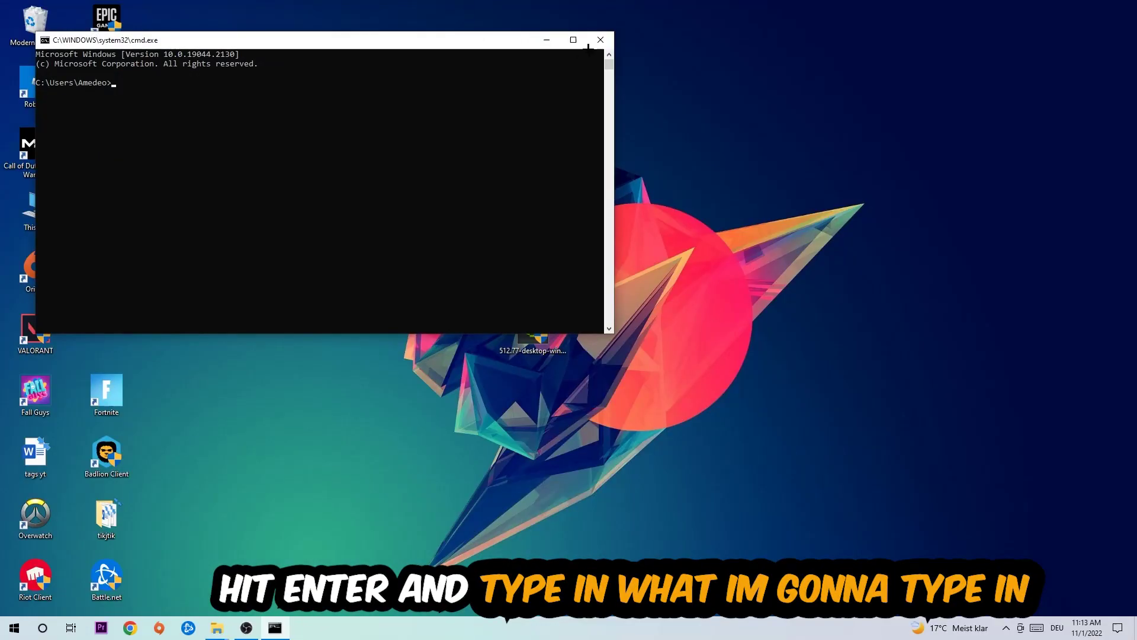
# Maximize the console and run ipconfig /flushdns to clear the DNS resolver cache.
pyautogui.click(573, 39)
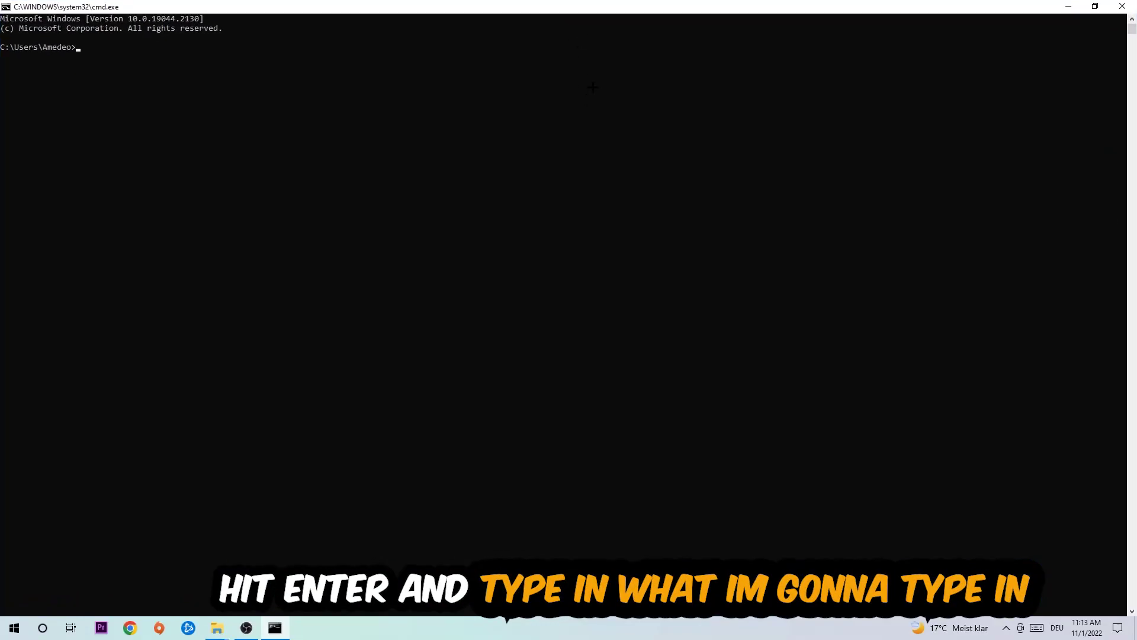
pyautogui.write('ipc')
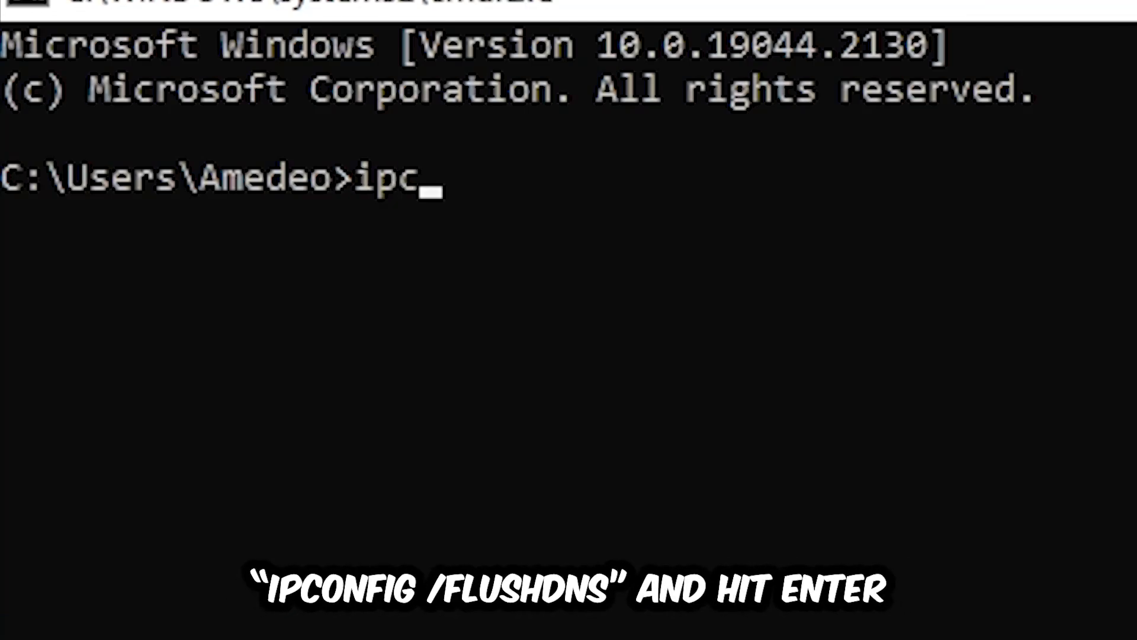
pyautogui.write('onfig /')
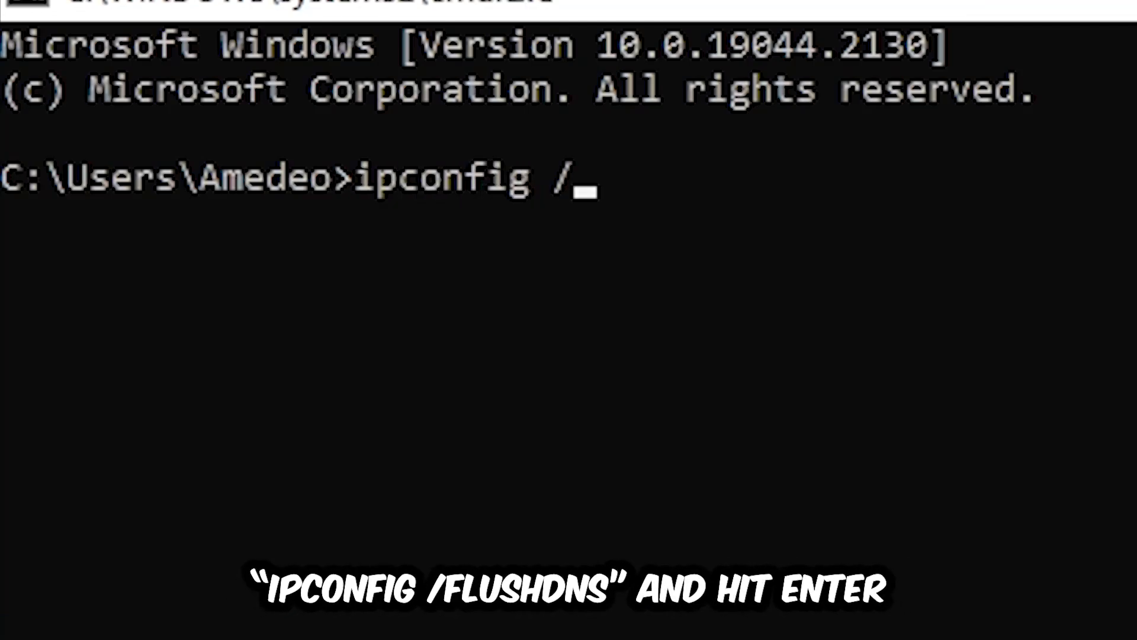
pyautogui.write('flus')
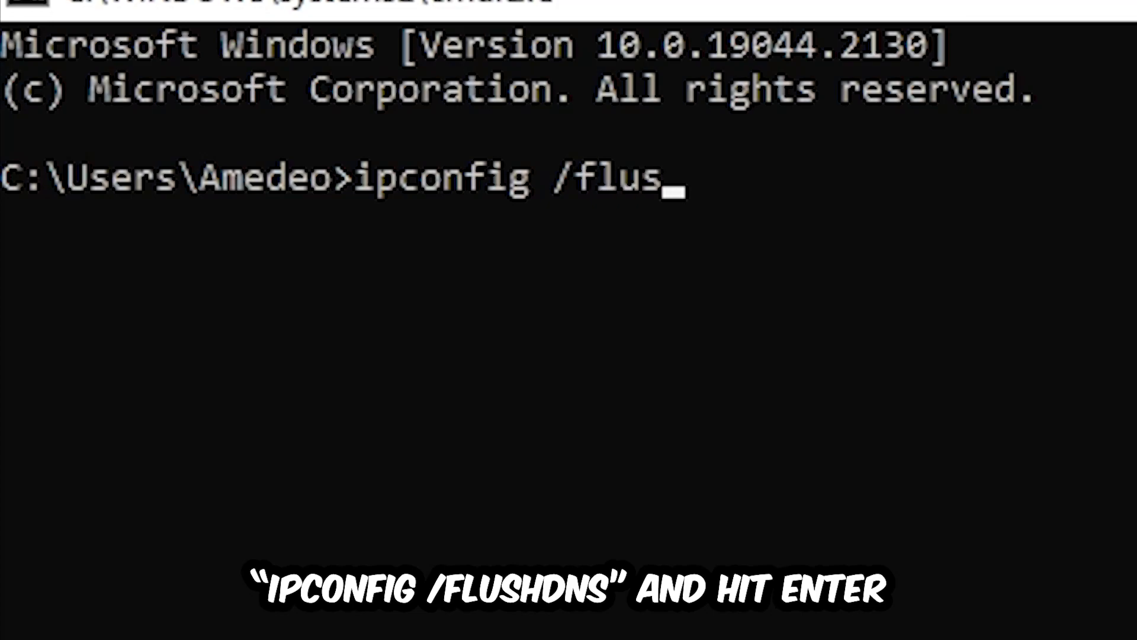
pyautogui.write('hdns')
pyautogui.press('Return')
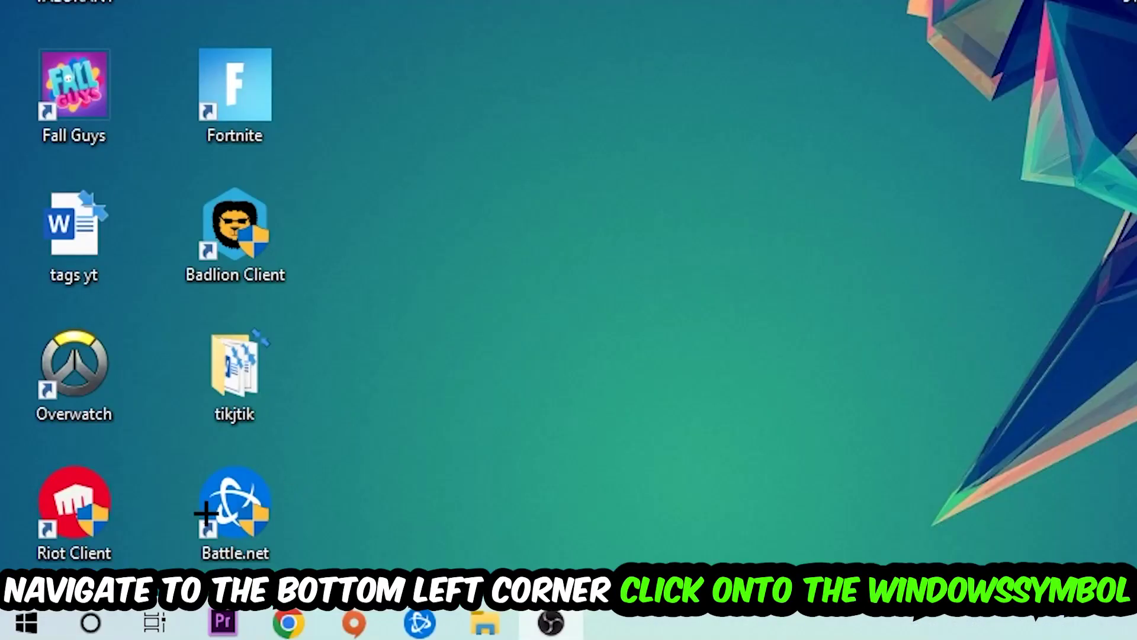
# Go to the Network & Internet page of Windows Settings via the Start menu.
pyautogui.click(14, 628)
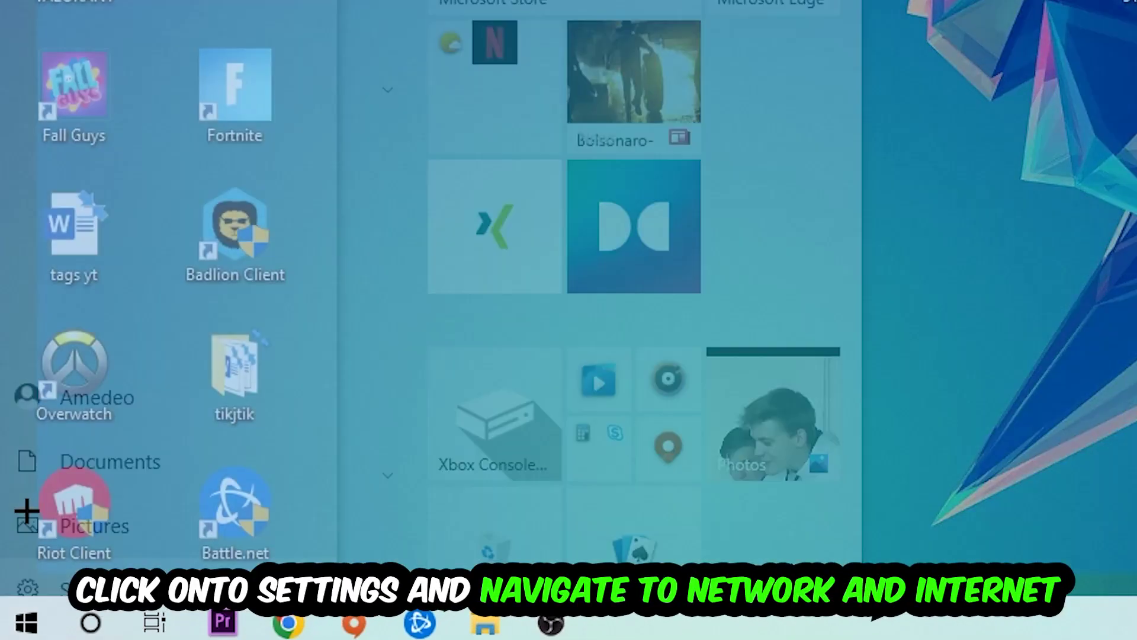
pyautogui.click(27, 504)
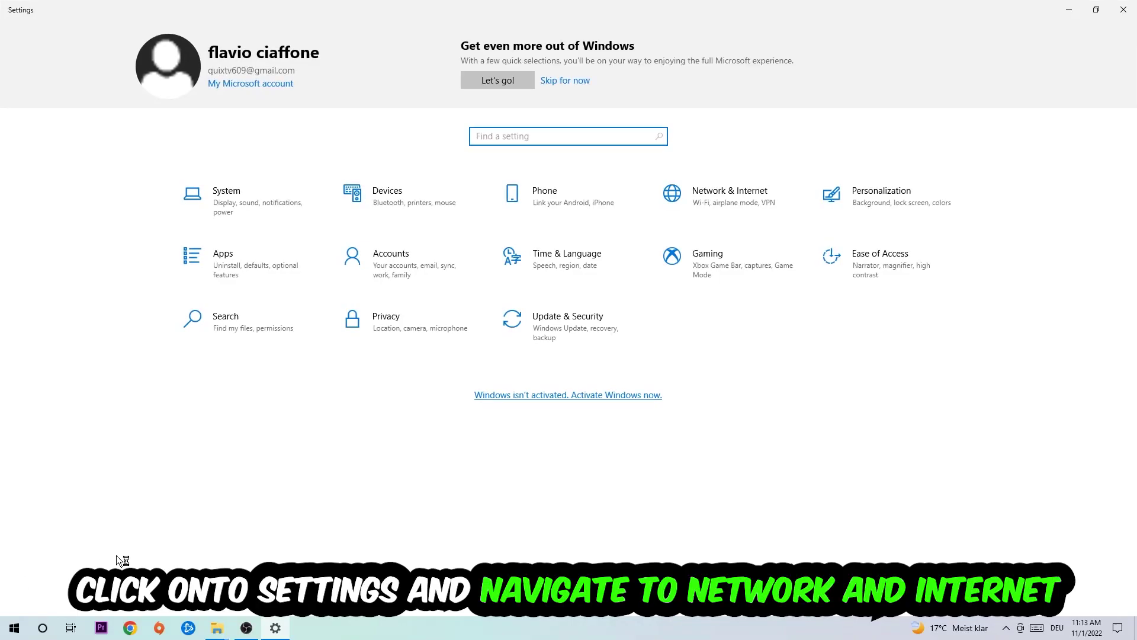
pyautogui.click(751, 193)
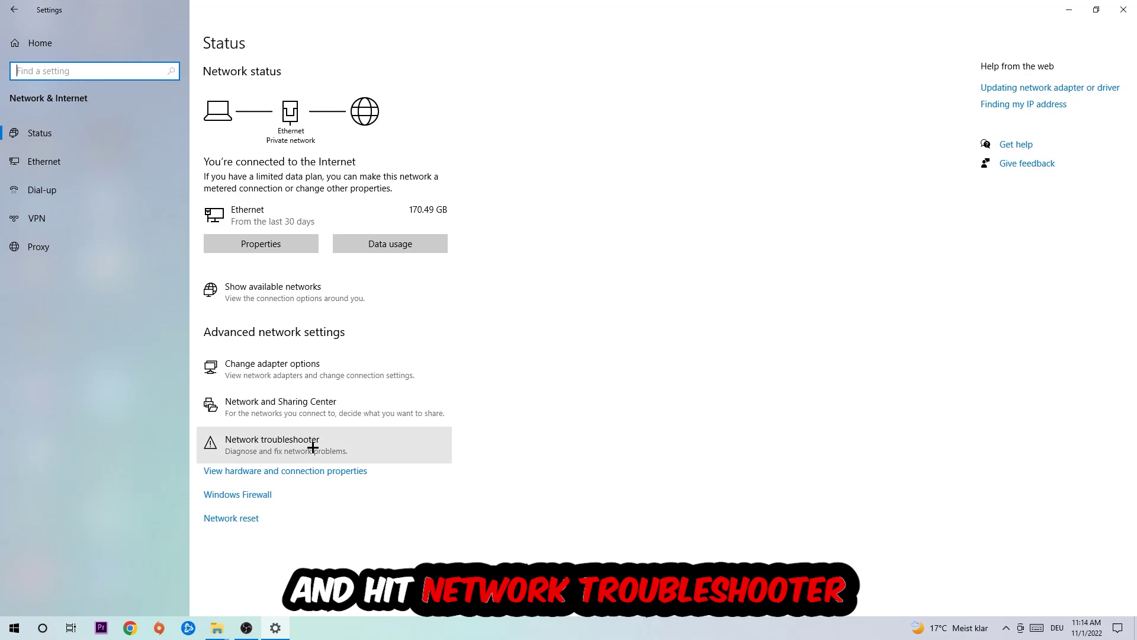
# Go from Network and Sharing Center through Ethernet Status to the Ethernet Properties dialog.
pyautogui.click(346, 405)
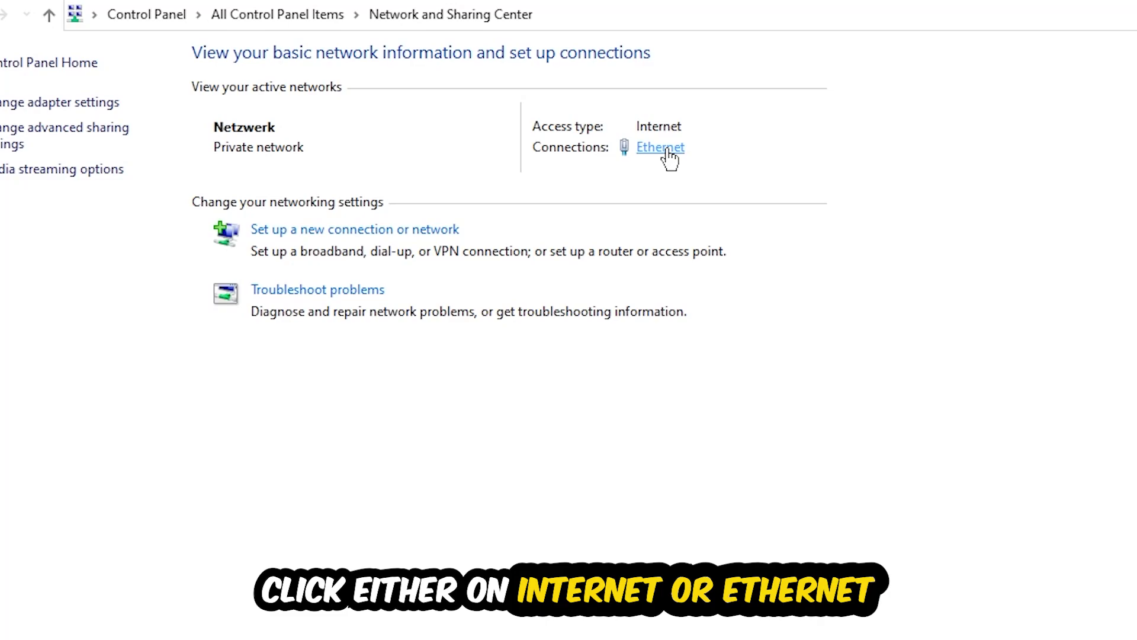
pyautogui.click(660, 147)
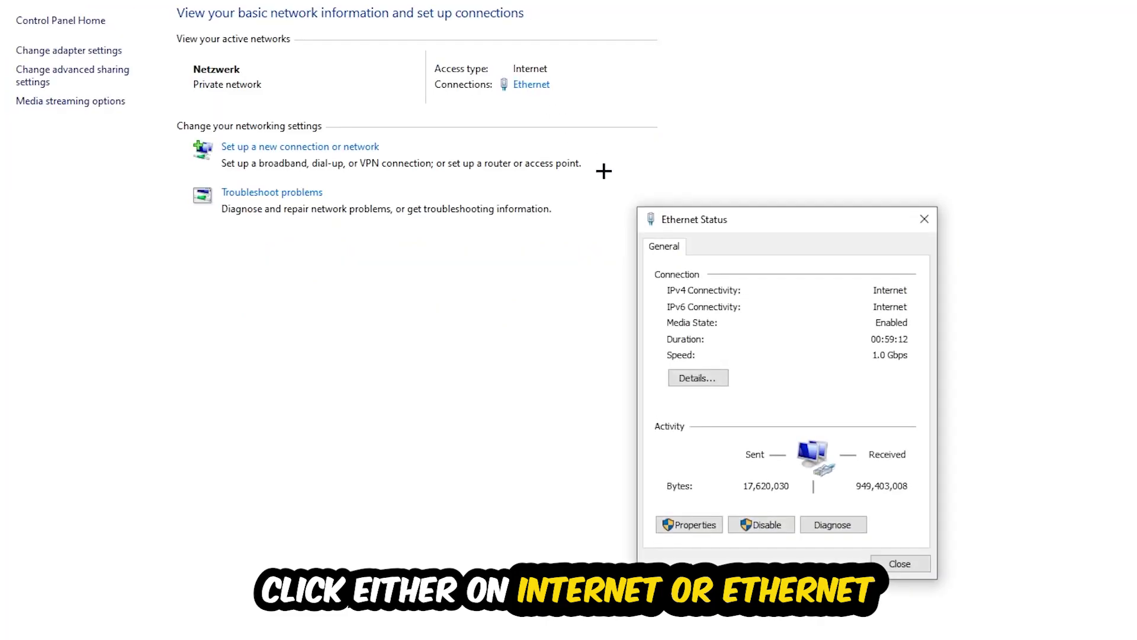
pyautogui.moveTo(737, 213); pyautogui.dragTo(599, 145)
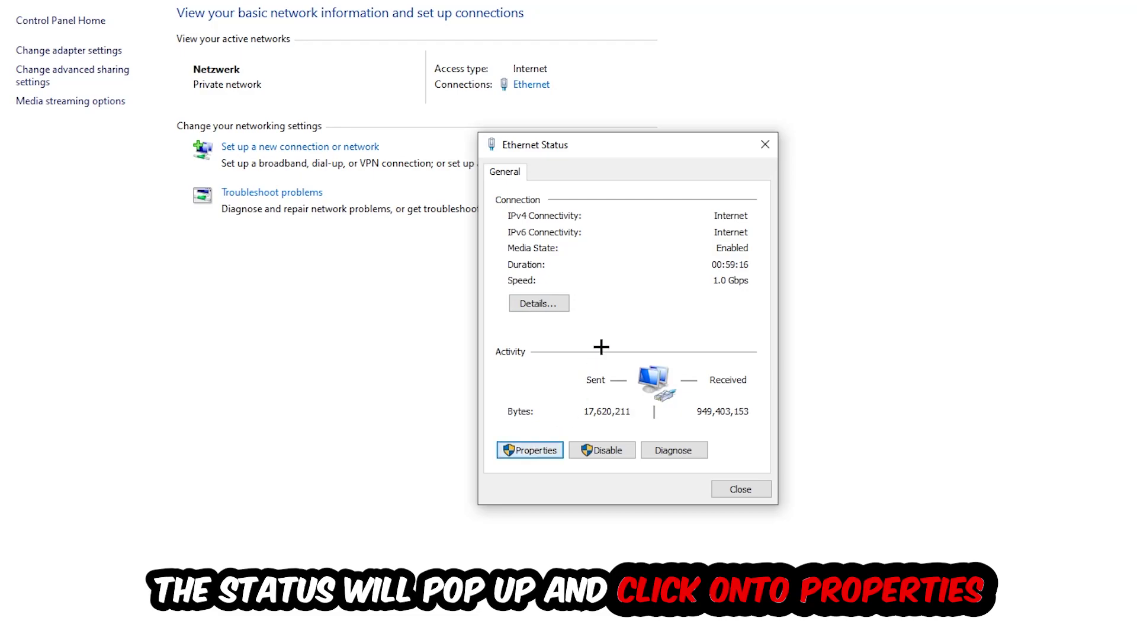
pyautogui.moveTo(610, 160); pyautogui.dragTo(630, 96)
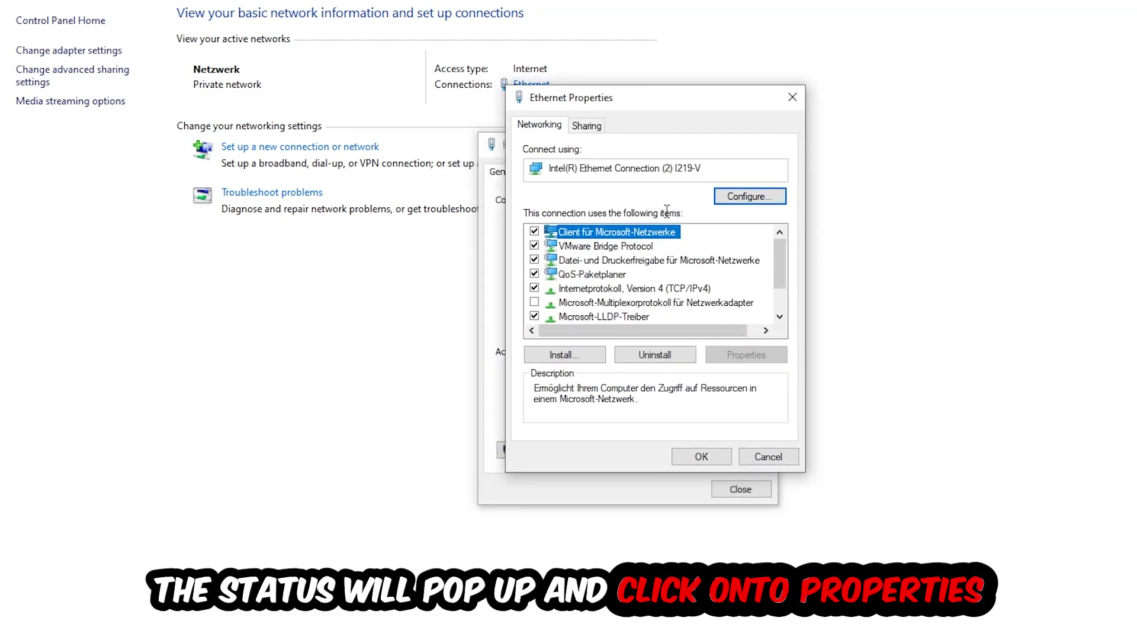
# Set Internet Protocol Version 4 to 'Use the following DNS server addresses' and confirm.
pyautogui.doubleClick(608, 289)
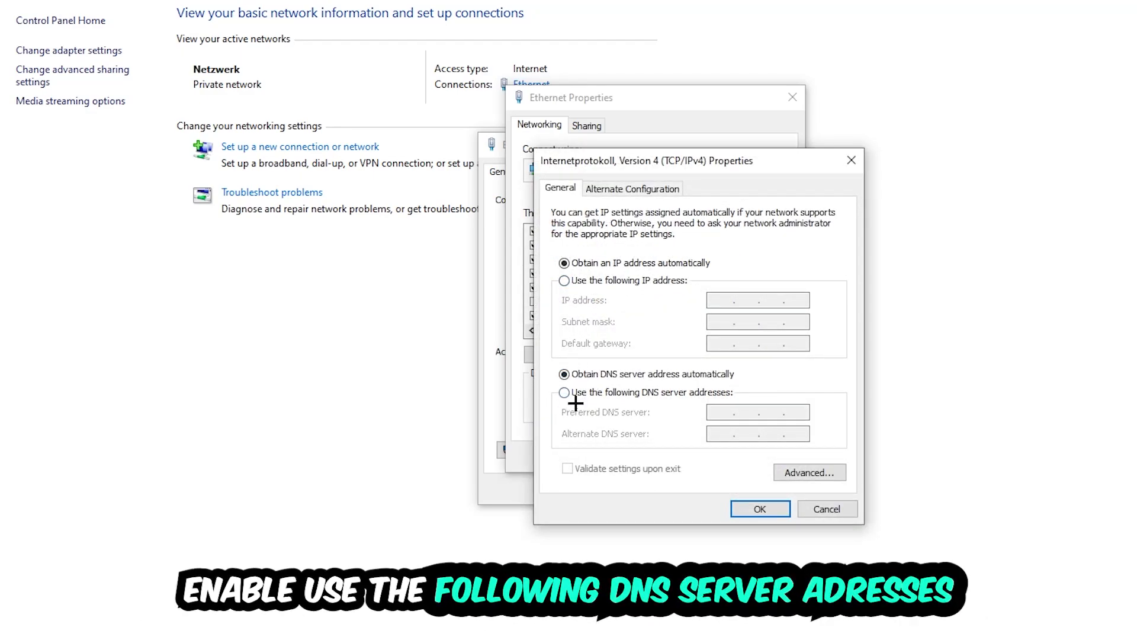
pyautogui.click(584, 393)
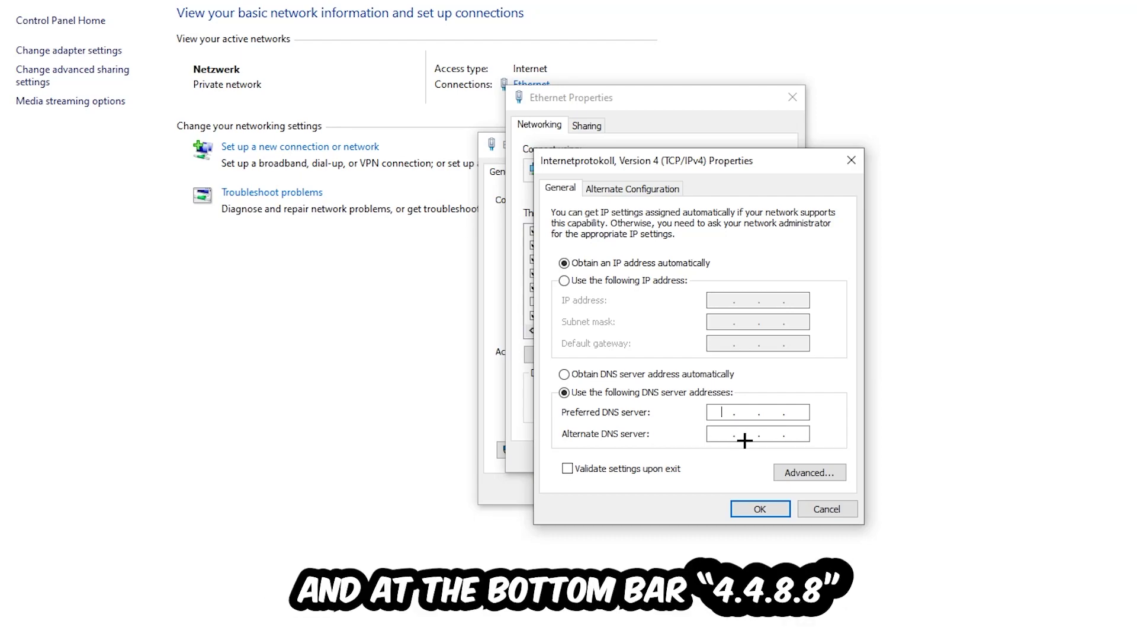
pyautogui.click(759, 508)
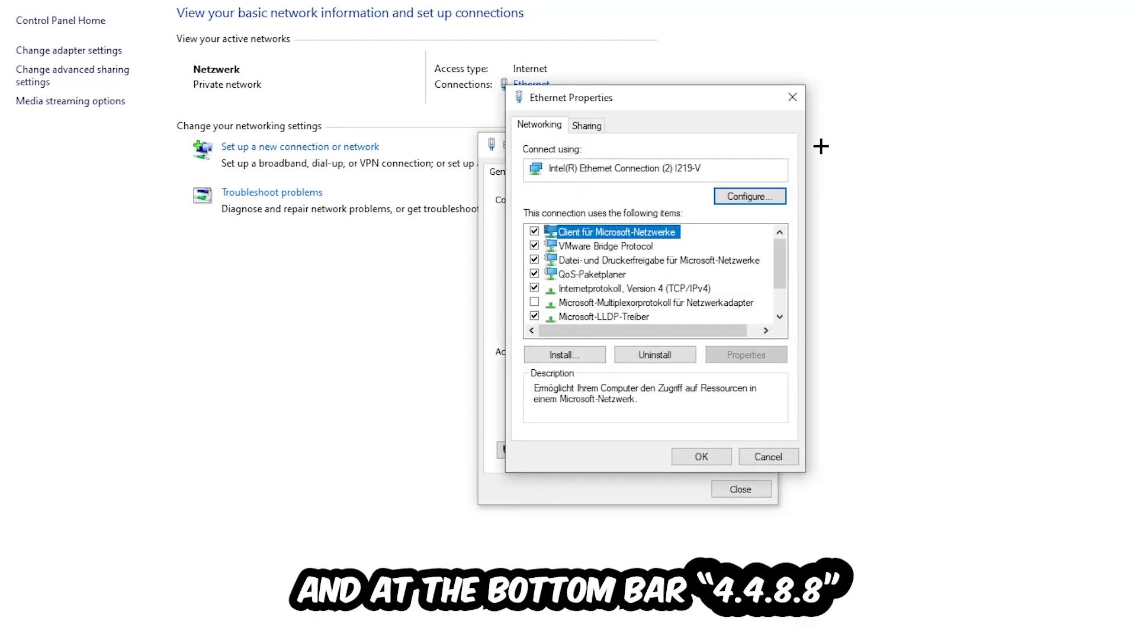